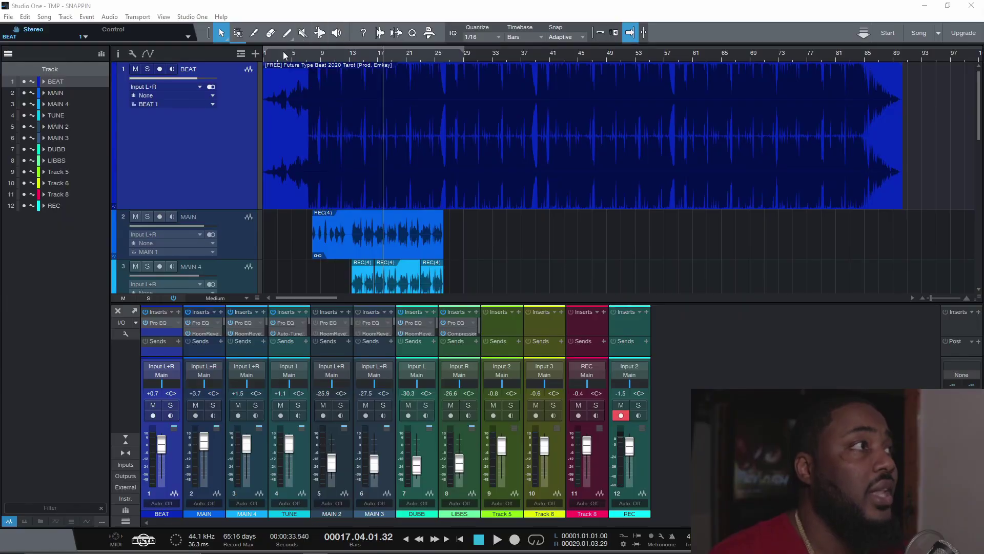
# Step: Play the song from around bar 4 with the mixer hidden, then stop playback
pyautogui.click(283, 52)
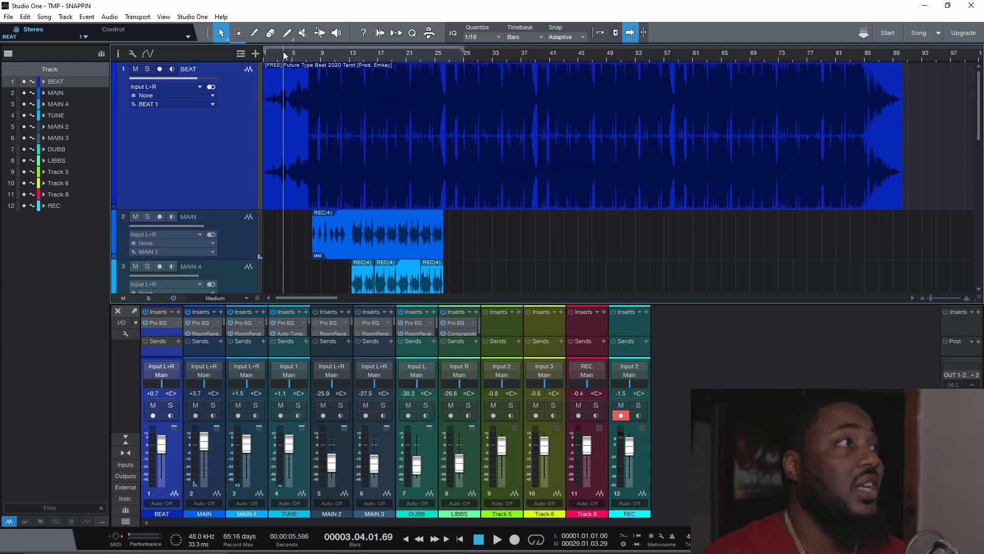
pyautogui.click(496, 538)
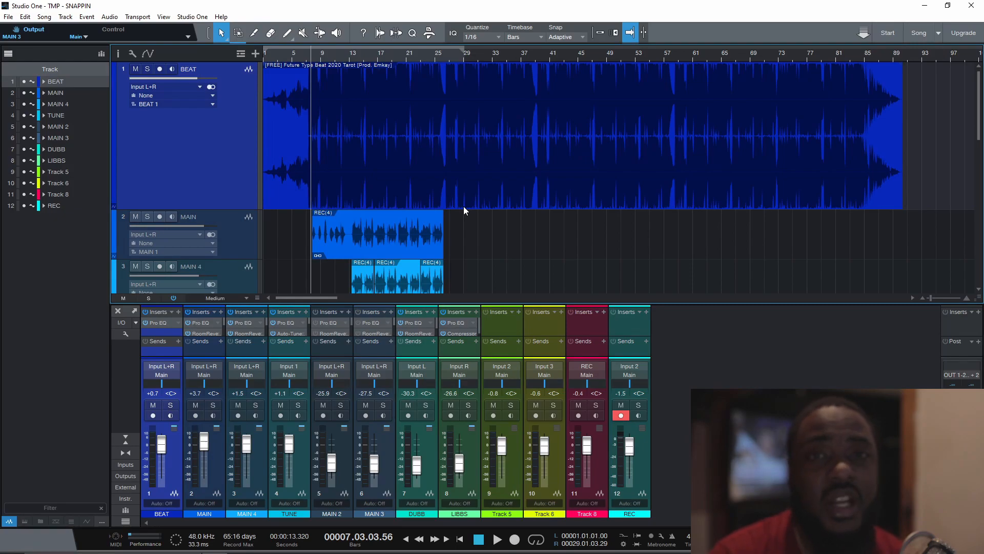
pyautogui.press('F3')
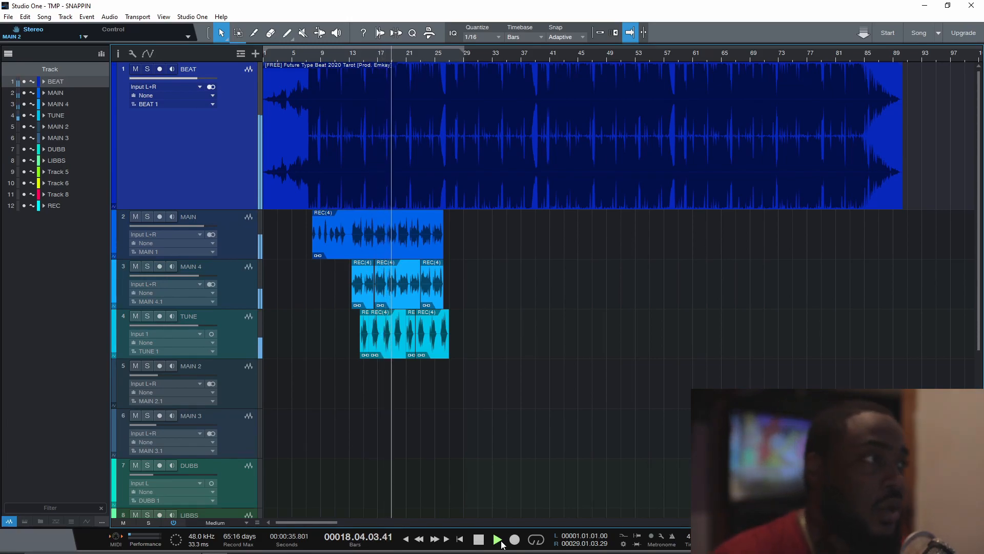
pyautogui.click(478, 540)
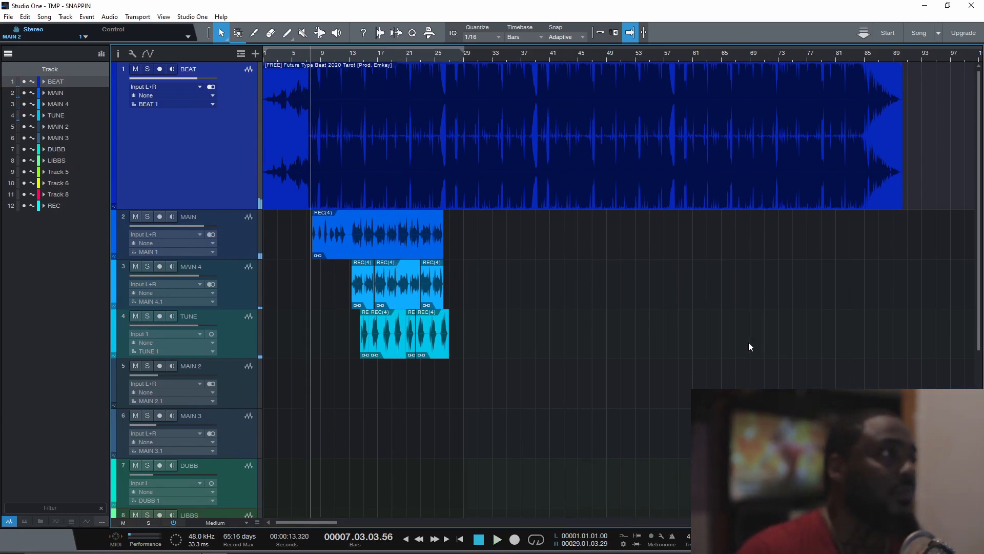
# Step: Close TMP - SNAPPIN, answering No to the save-changes prompt
pyautogui.click(974, 6)
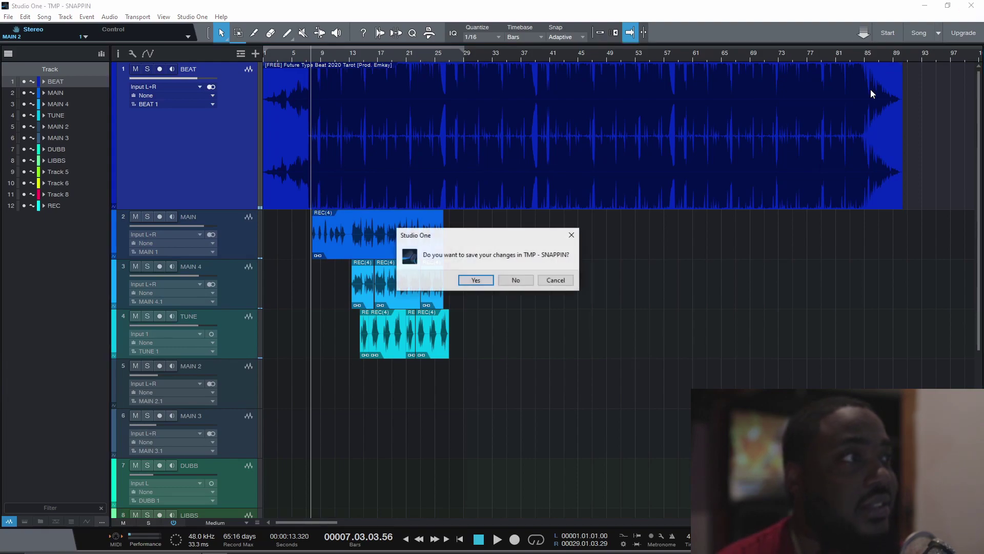
pyautogui.click(515, 280)
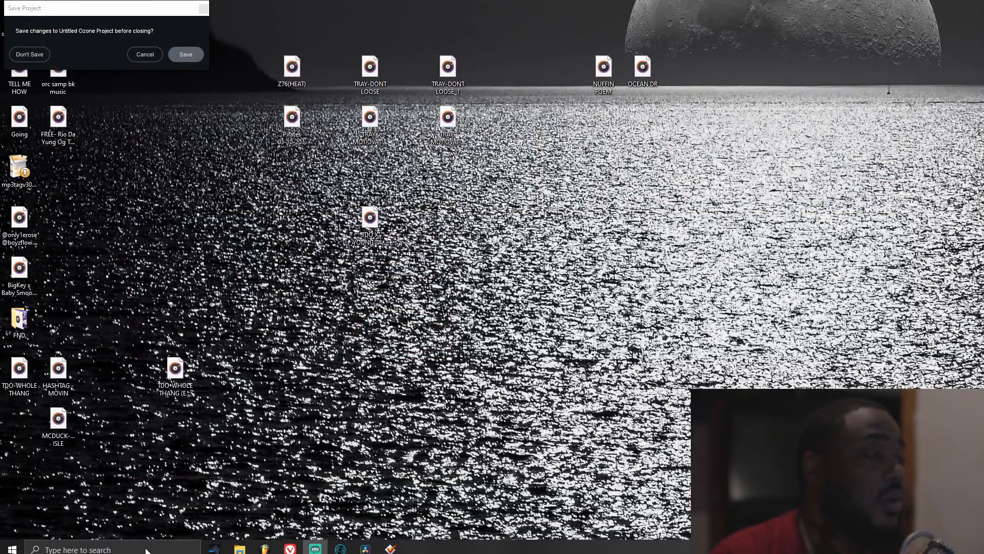
# Step: Relaunch Studio One and bring up File > Restore Version for TMP - SNAPPIN
pyautogui.click(240, 544)
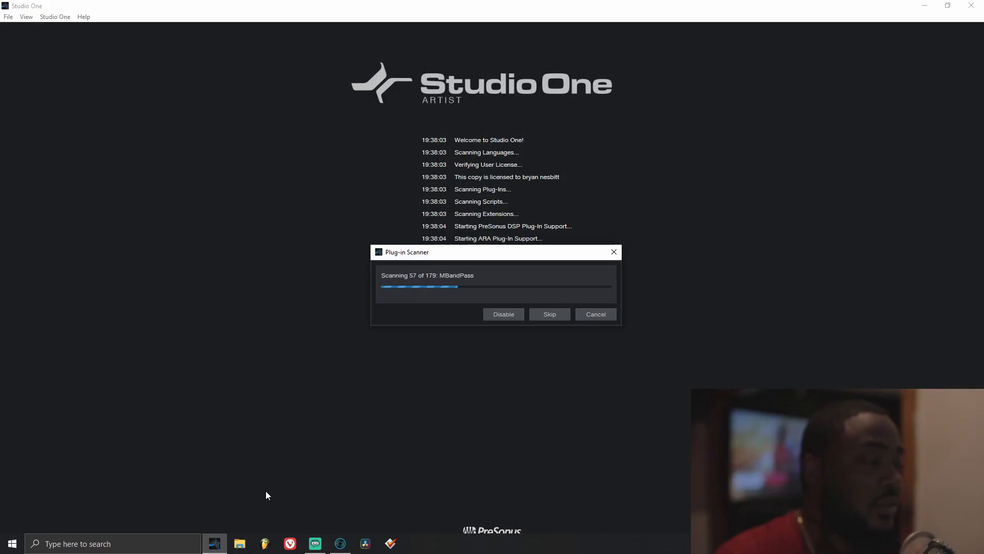
pyautogui.click(8, 17)
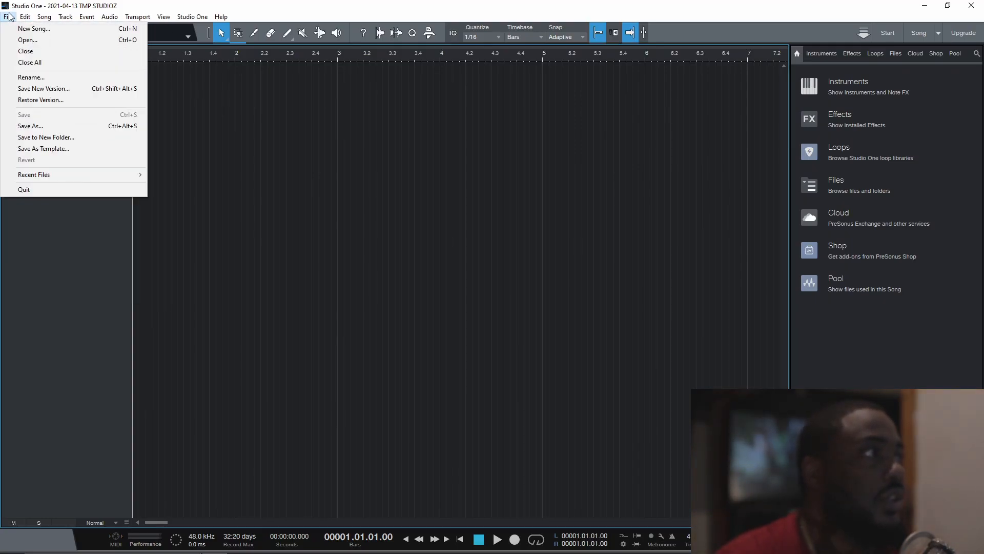
pyautogui.click(32, 100)
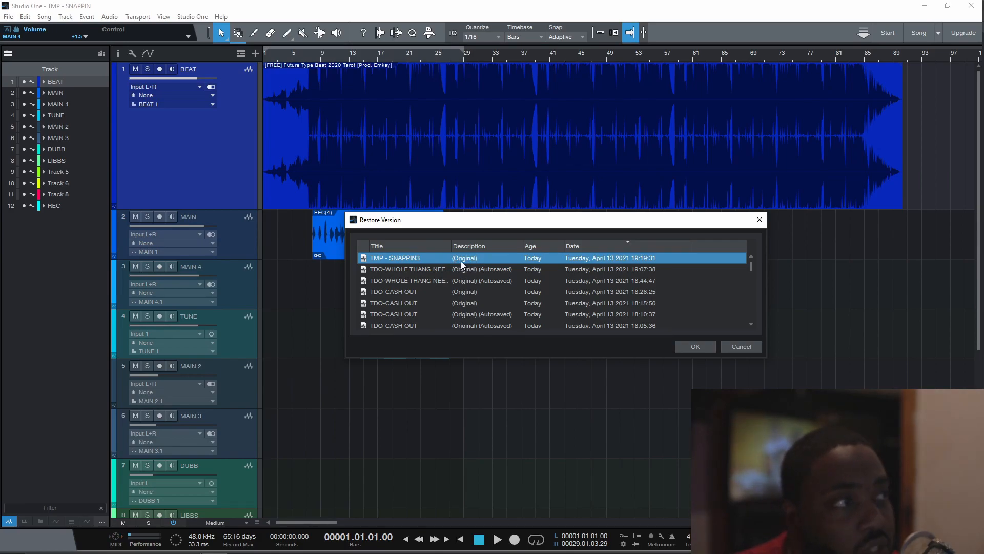
# Step: Restore the February 3 2021 TMP - SNAPPIN (Original) version, which reports one missing file
pyautogui.click(508, 273)
pyautogui.click(695, 346)
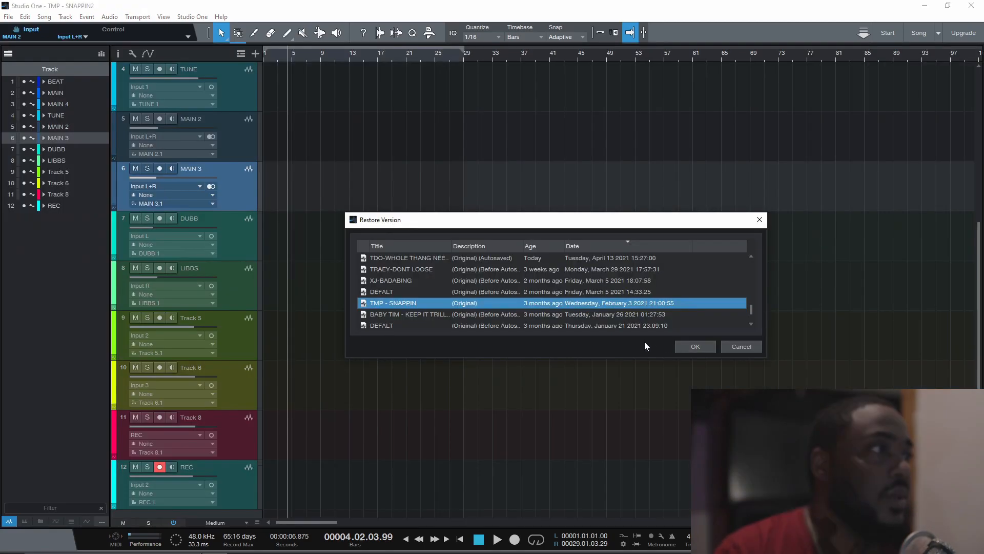
pyautogui.click(695, 347)
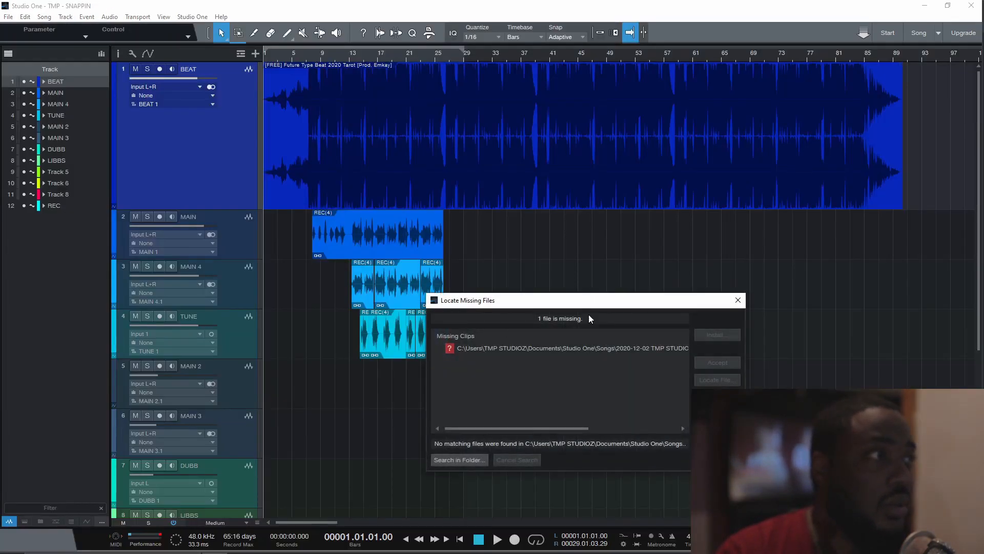
# Step: Check the missing clip's Media folder path, then switch to the Recycle Bin window
pyautogui.click(535, 347)
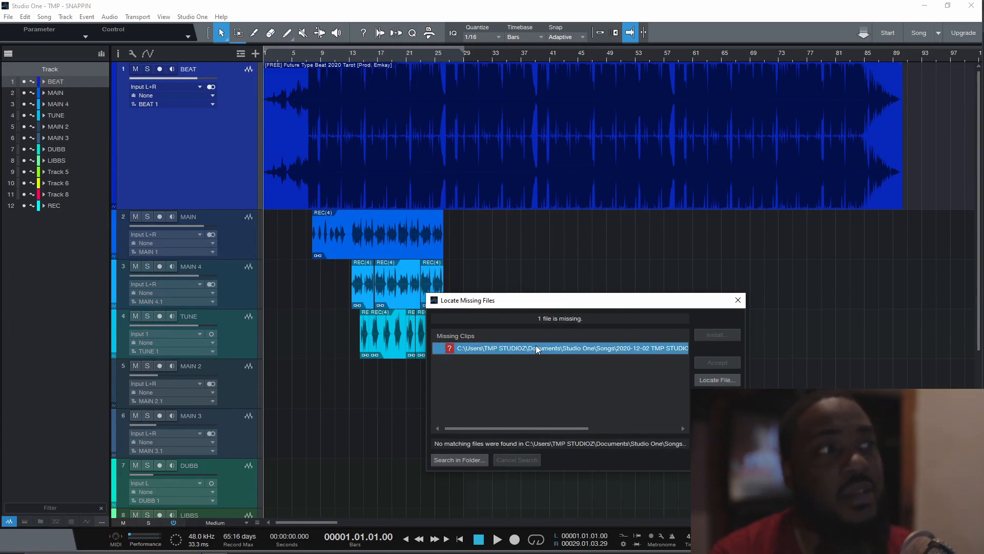
pyautogui.moveTo(557, 301); pyautogui.dragTo(603, 241)
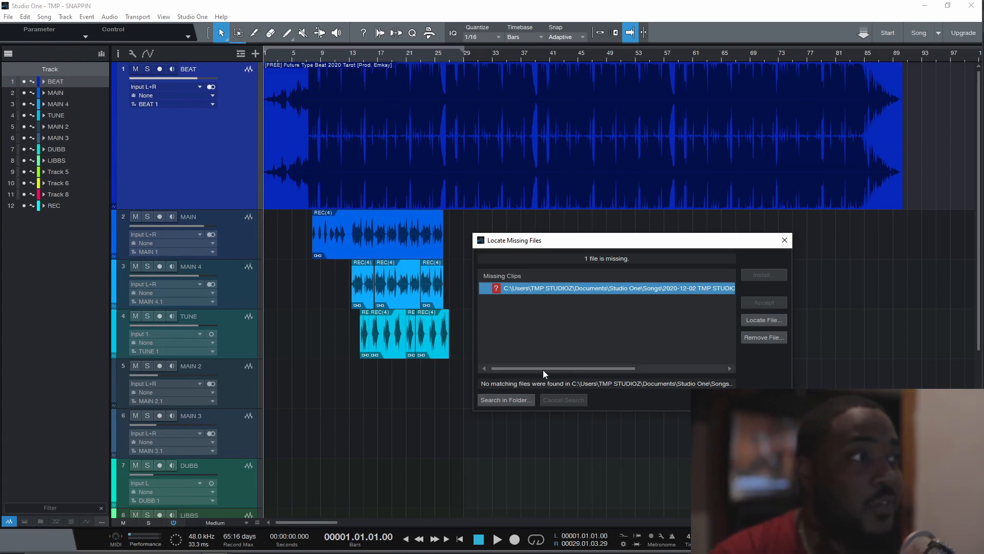
pyautogui.moveTo(545, 367); pyautogui.dragTo(613, 373)
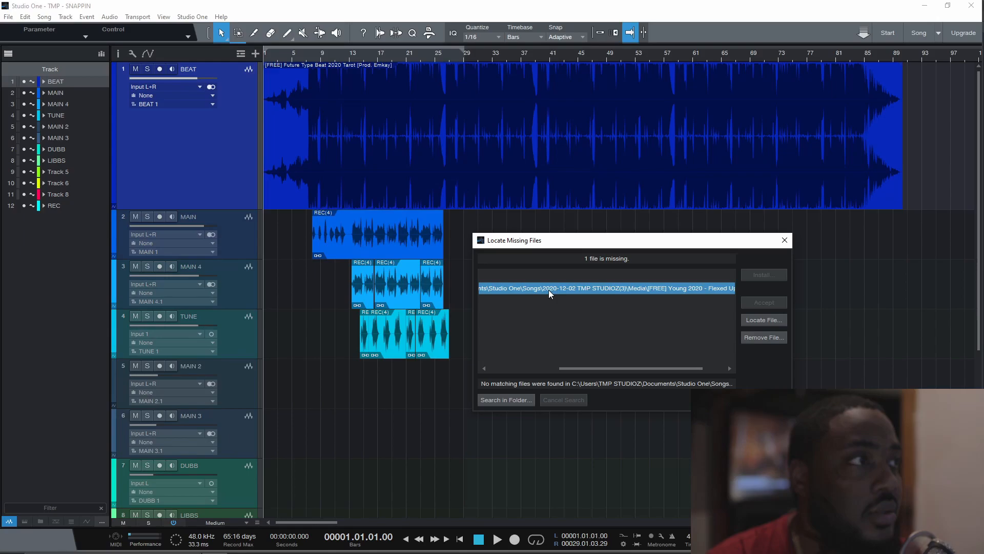
pyautogui.moveTo(549, 369); pyautogui.dragTo(543, 369)
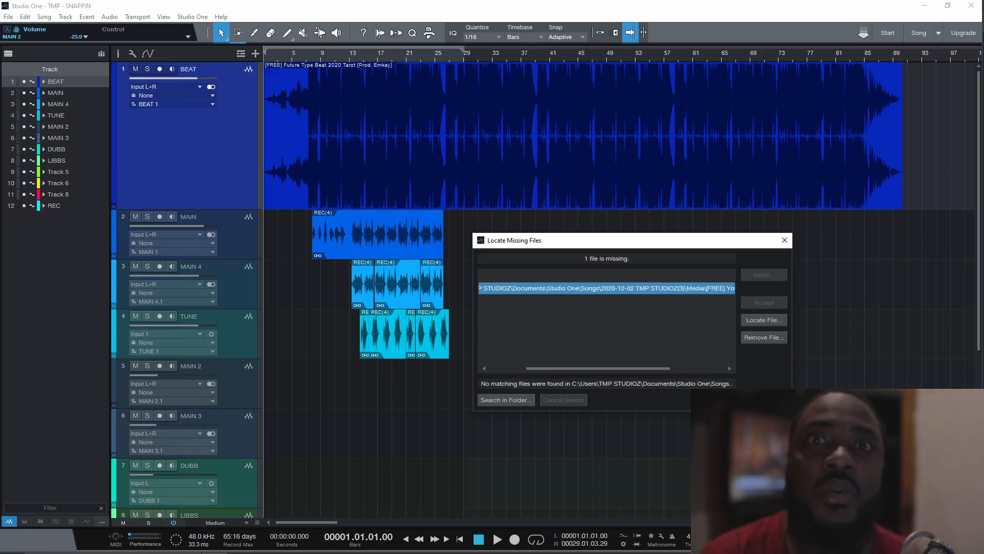
pyautogui.hotkey('alt', 'Tab')
pyautogui.moveTo(582, 201); pyautogui.dragTo(721, 101)
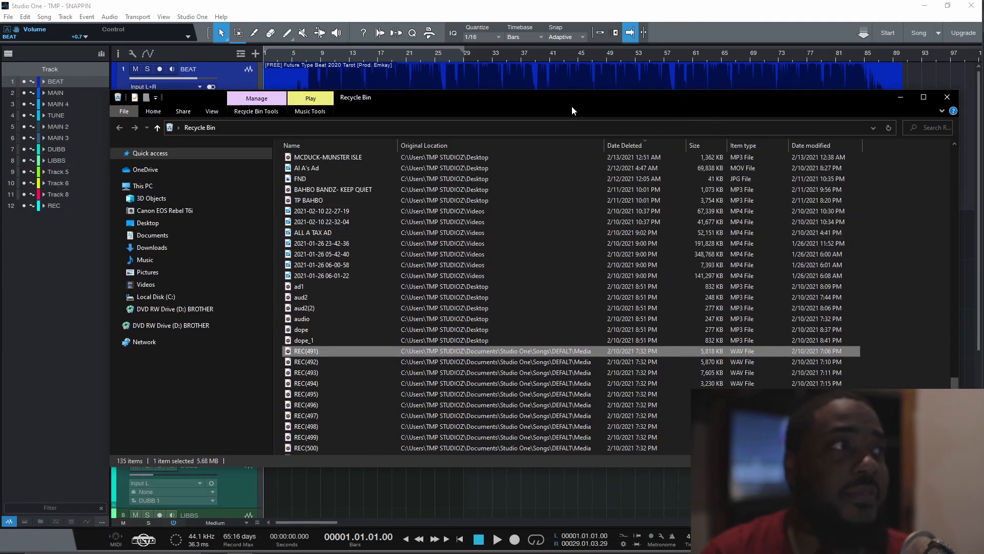
# Step: Restore the deleted REC(492) recording from the Recycle Bin and close Explorer
pyautogui.moveTo(571, 105)
pyautogui.mouseDown()
pyautogui.moveTo(583, 471)
pyautogui.moveTo(550, 334)
pyautogui.moveTo(555, 136)
pyautogui.mouseUp()
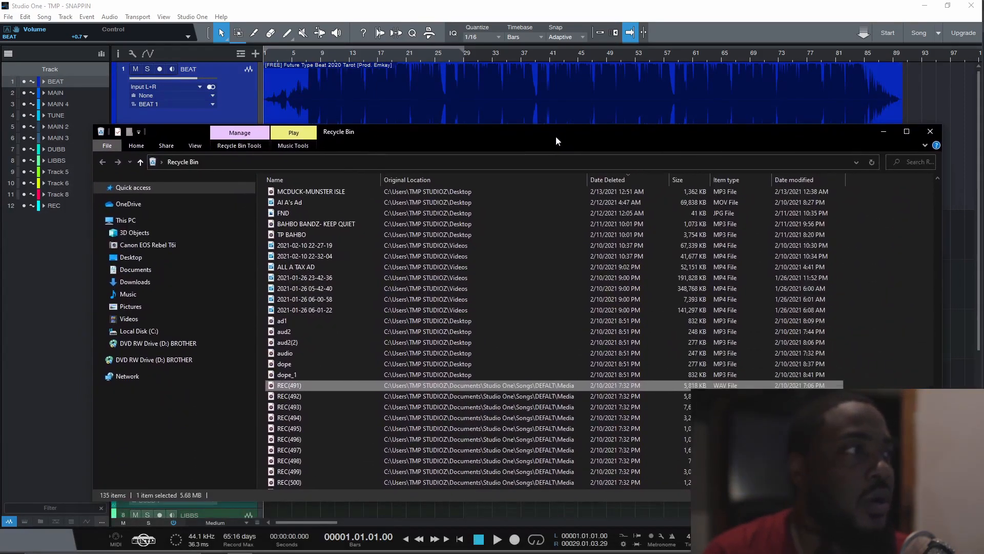
pyautogui.click(615, 385)
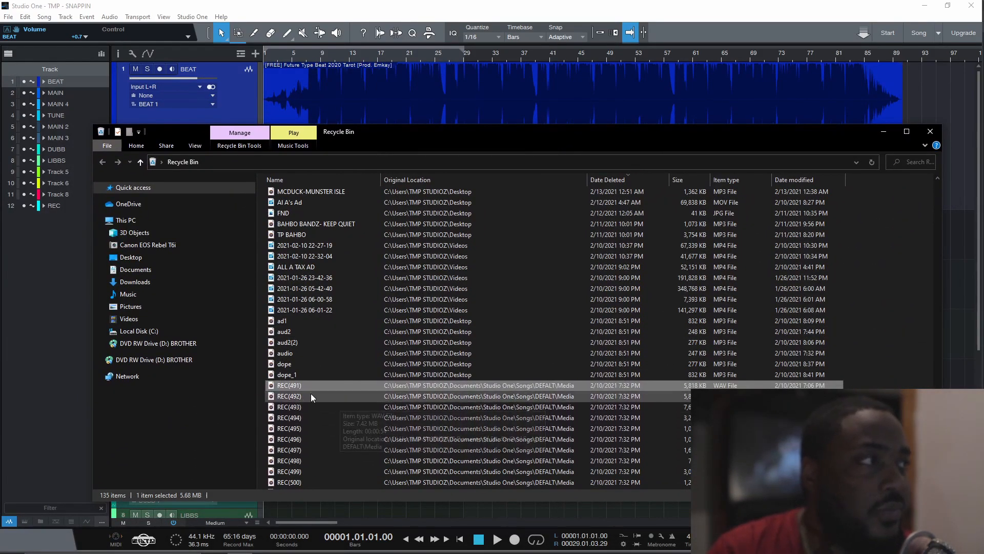
pyautogui.click(426, 396)
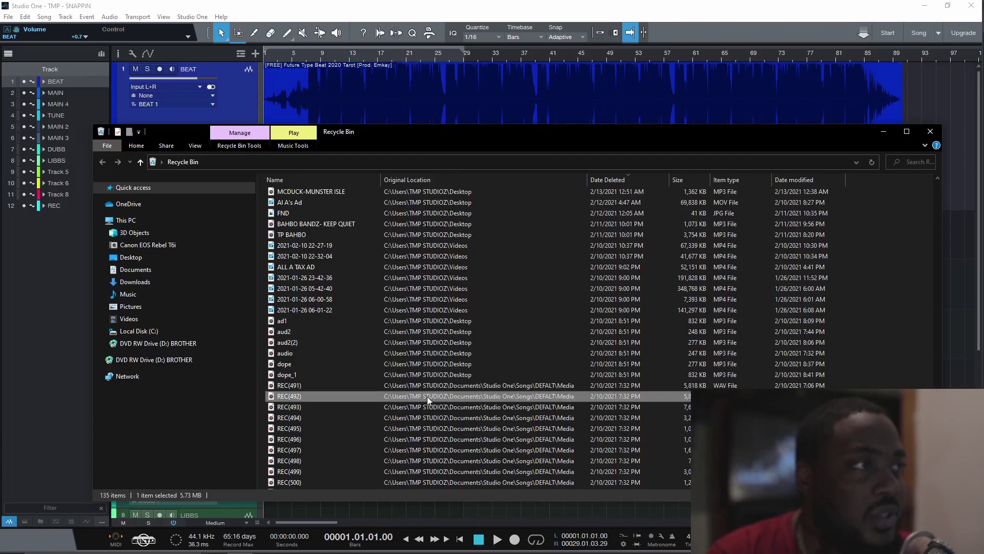
pyautogui.rightClick(526, 397)
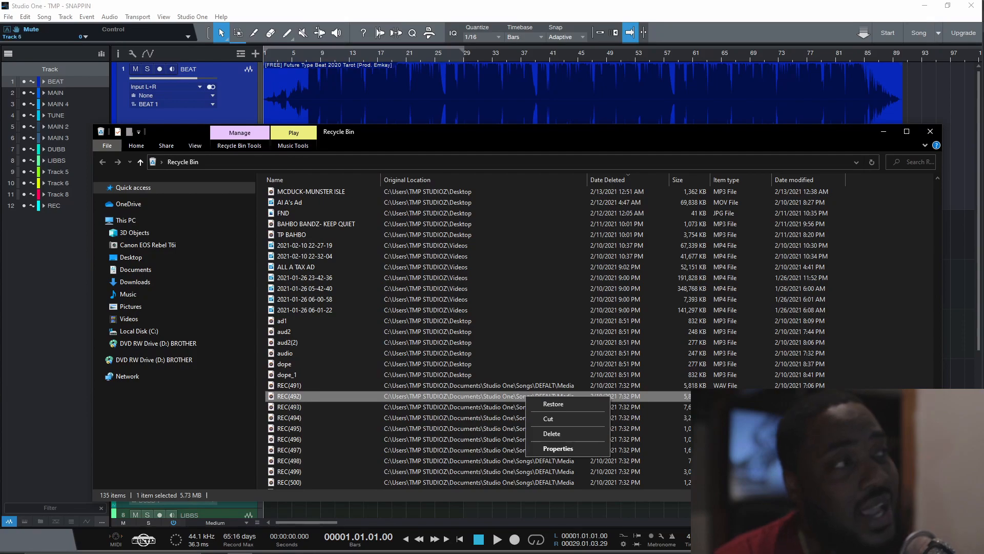
pyautogui.click(933, 132)
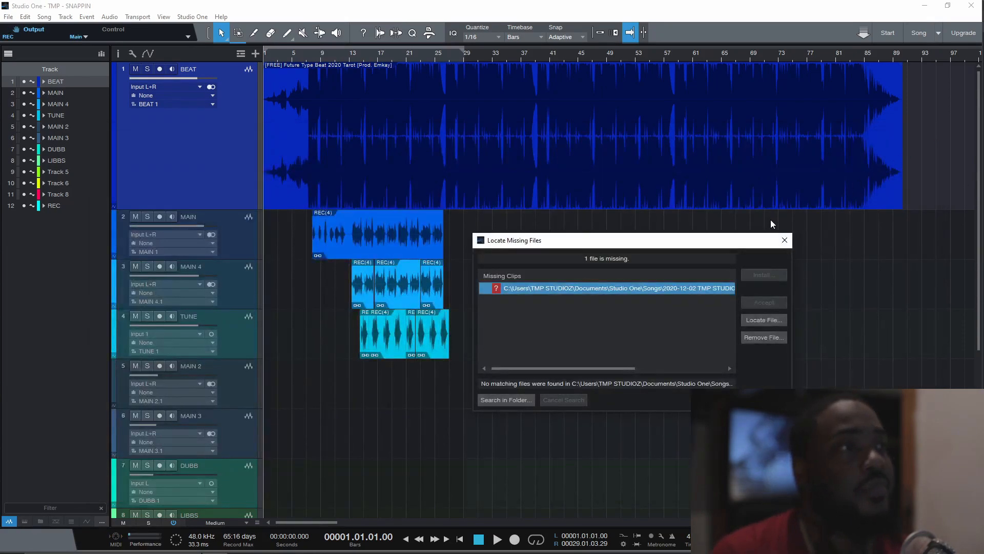
# Step: Dismiss the missing files notice and play the song to check the recovered audio
pyautogui.click(787, 243)
pyautogui.click(336, 329)
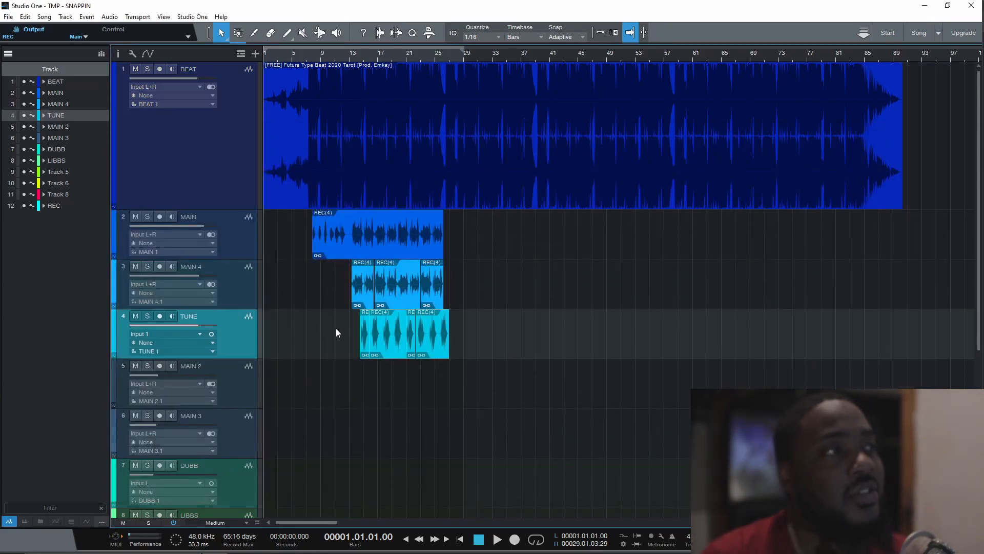
pyautogui.press('space')
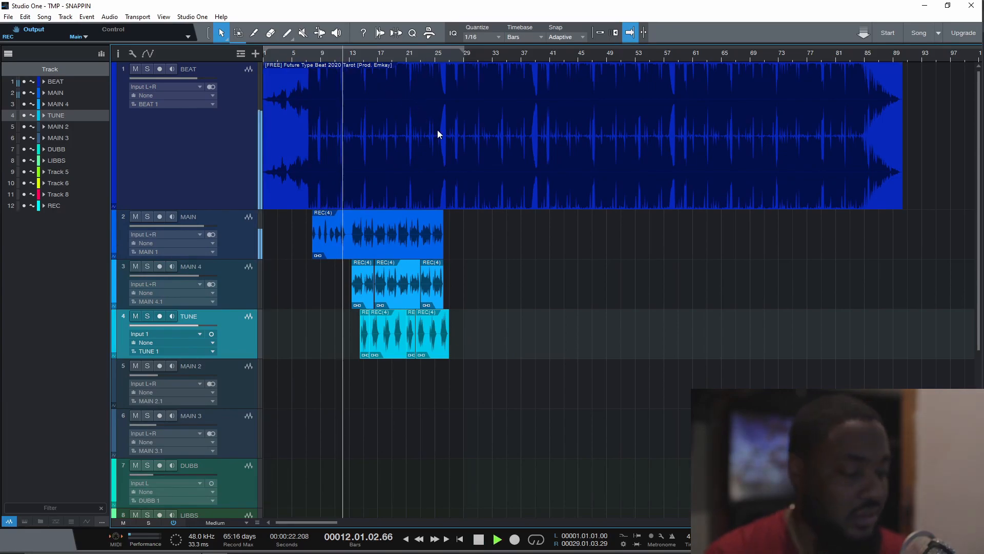
# Step: Save the song as TMP - SNAPPIN via Save As, then stop playback
pyautogui.click(8, 16)
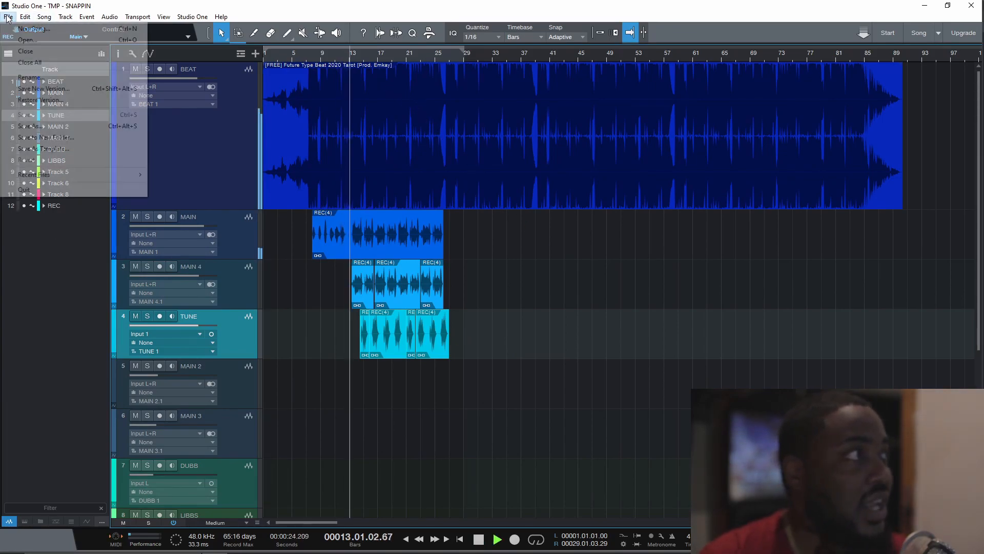
pyautogui.click(29, 125)
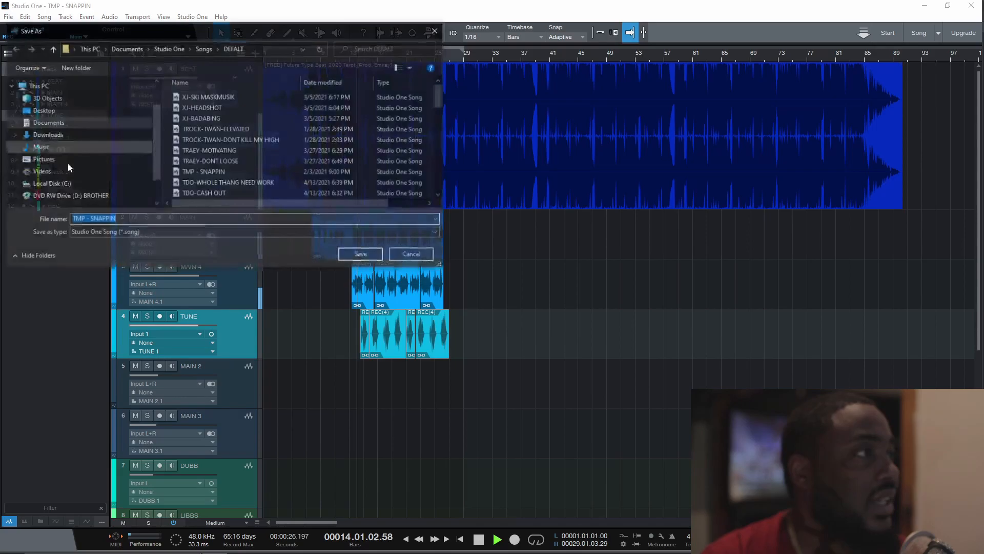
pyautogui.click(362, 256)
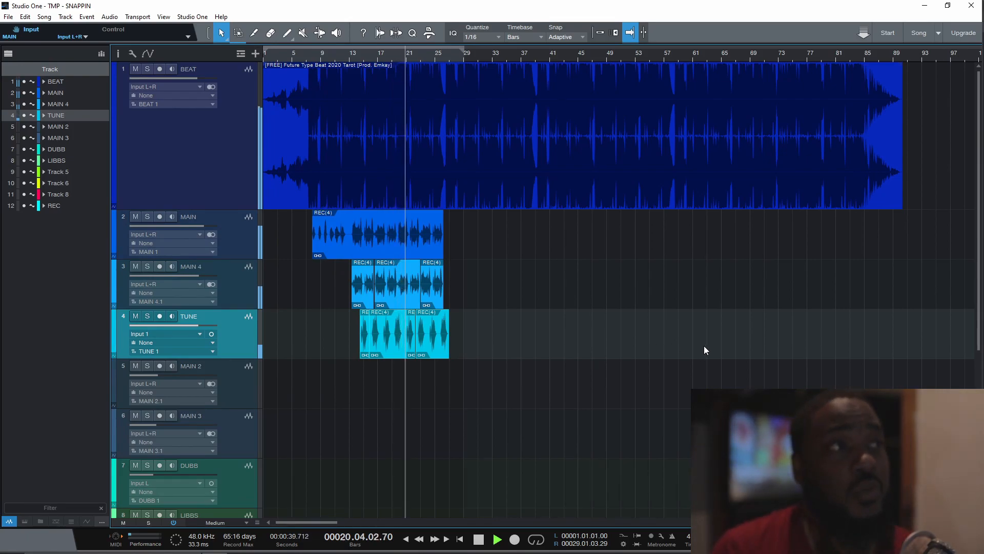
pyautogui.click(479, 541)
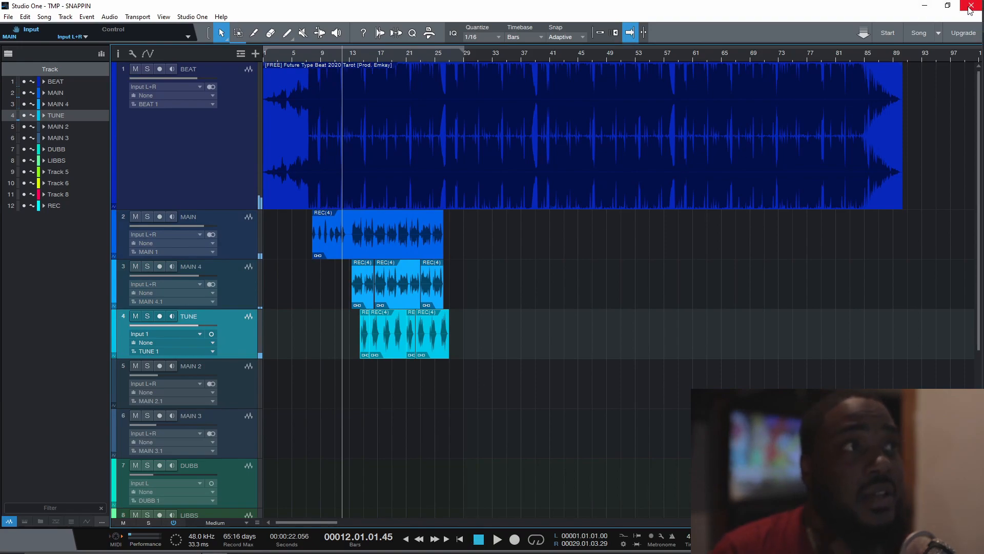
# Step: Minimize Studio One, leaving the Windows desktop showing
pyautogui.click(923, 9)
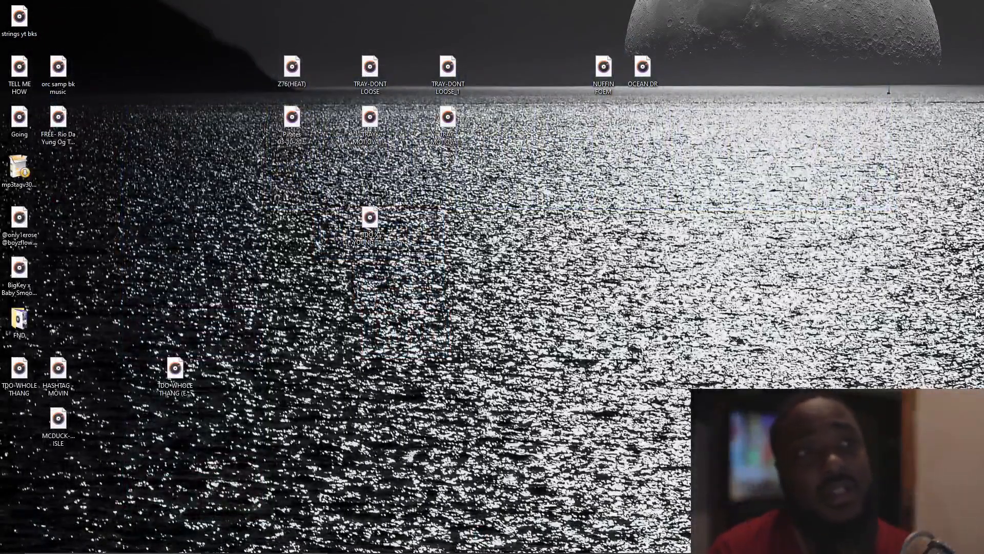